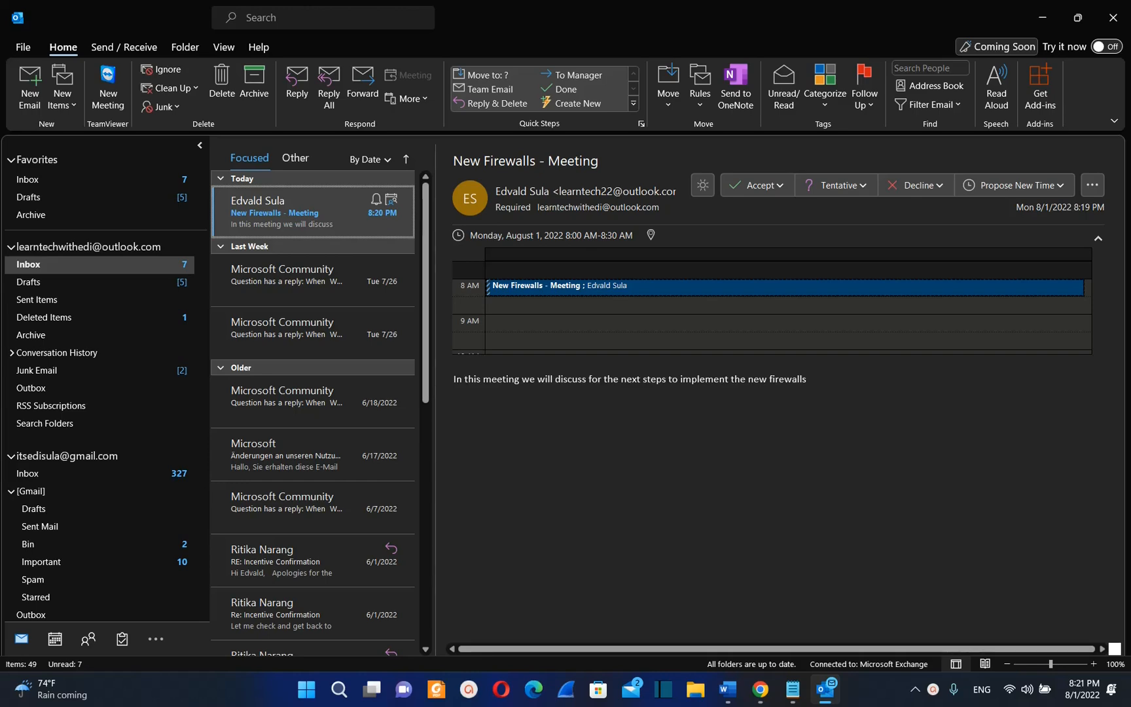
Accept the New Firewalls meeting invitation from the Inbox and send the response now.
left_click(300, 274)
left_click(300, 220)
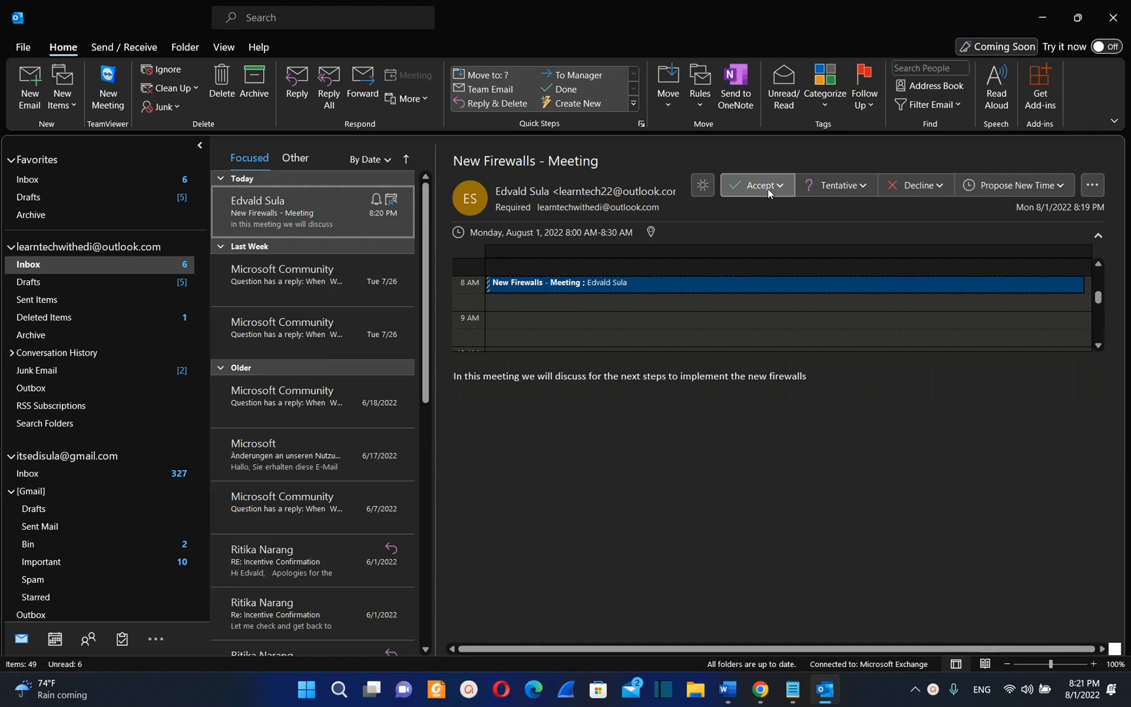
left_click(767, 188)
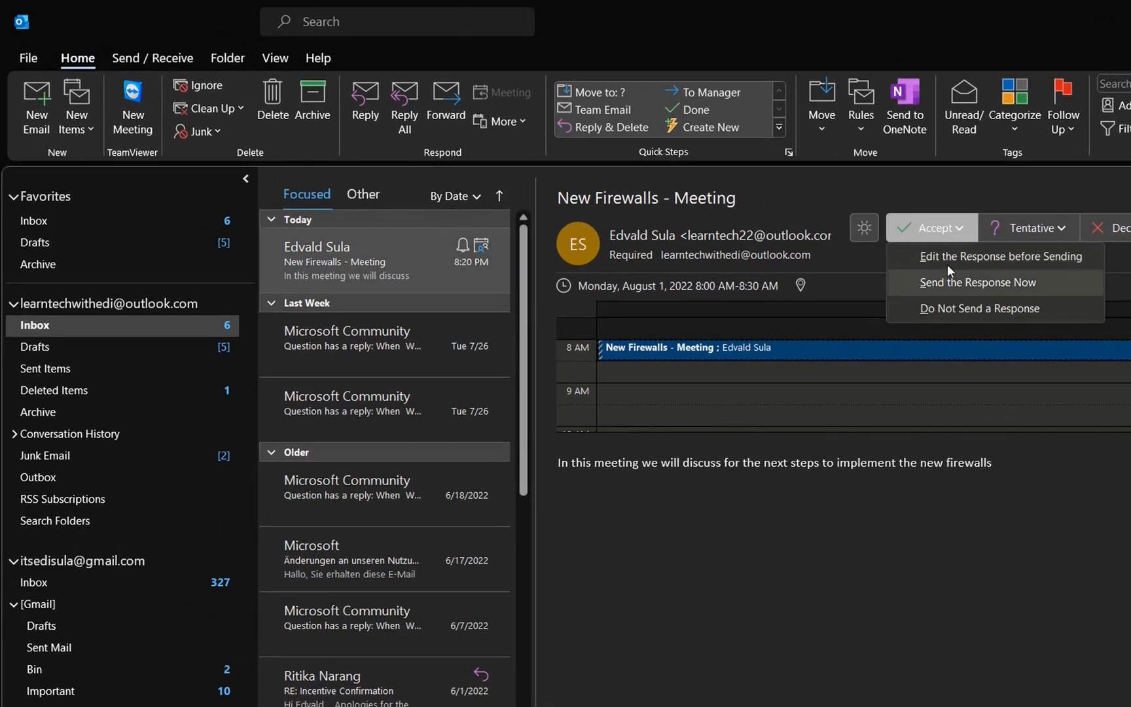
left_click(963, 283)
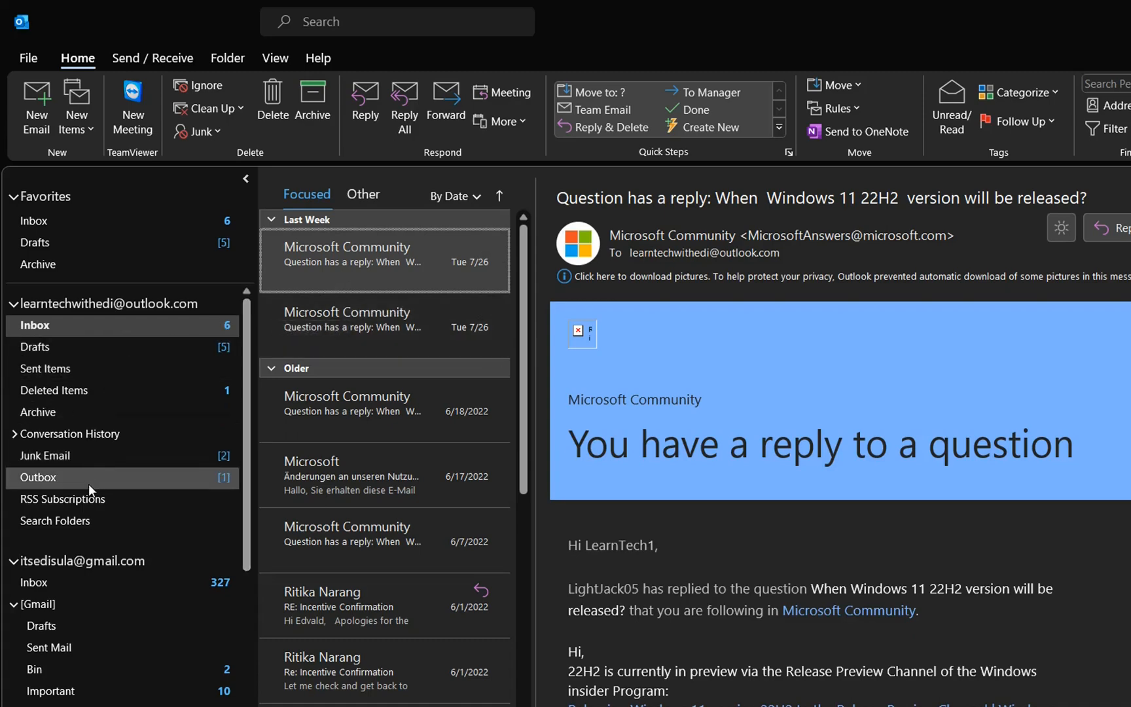
View the deleted New Firewalls meeting in Deleted Items, then bring up Outlook Options from File.
left_click(62, 393)
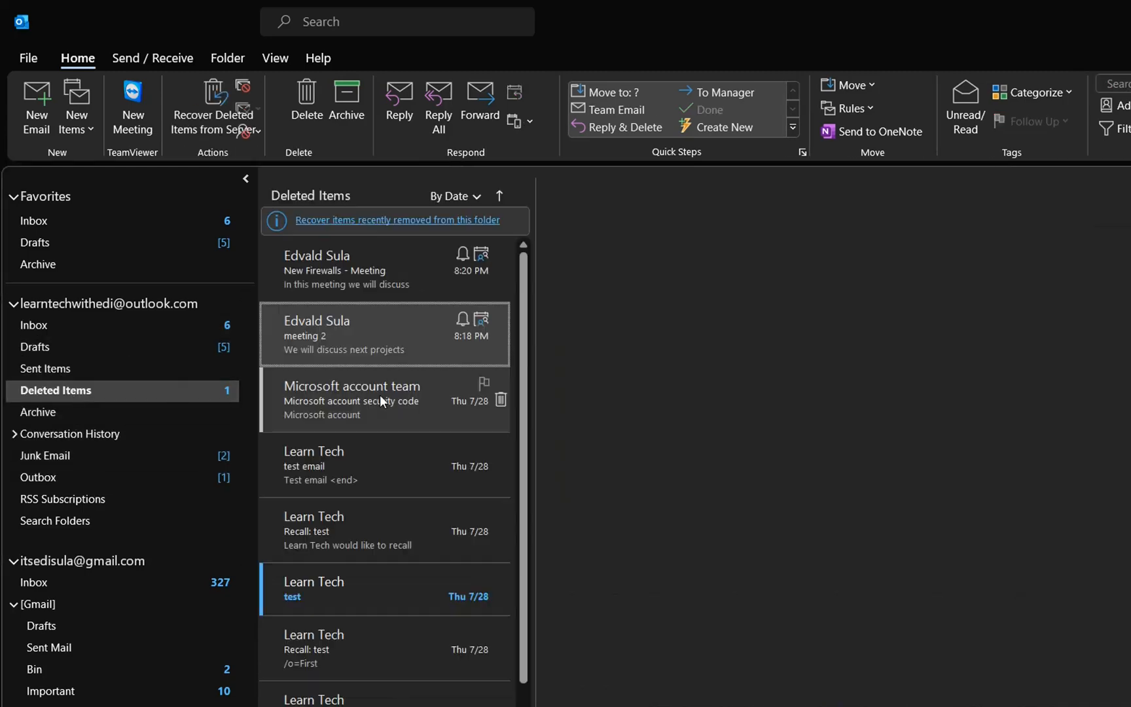
left_click(393, 283)
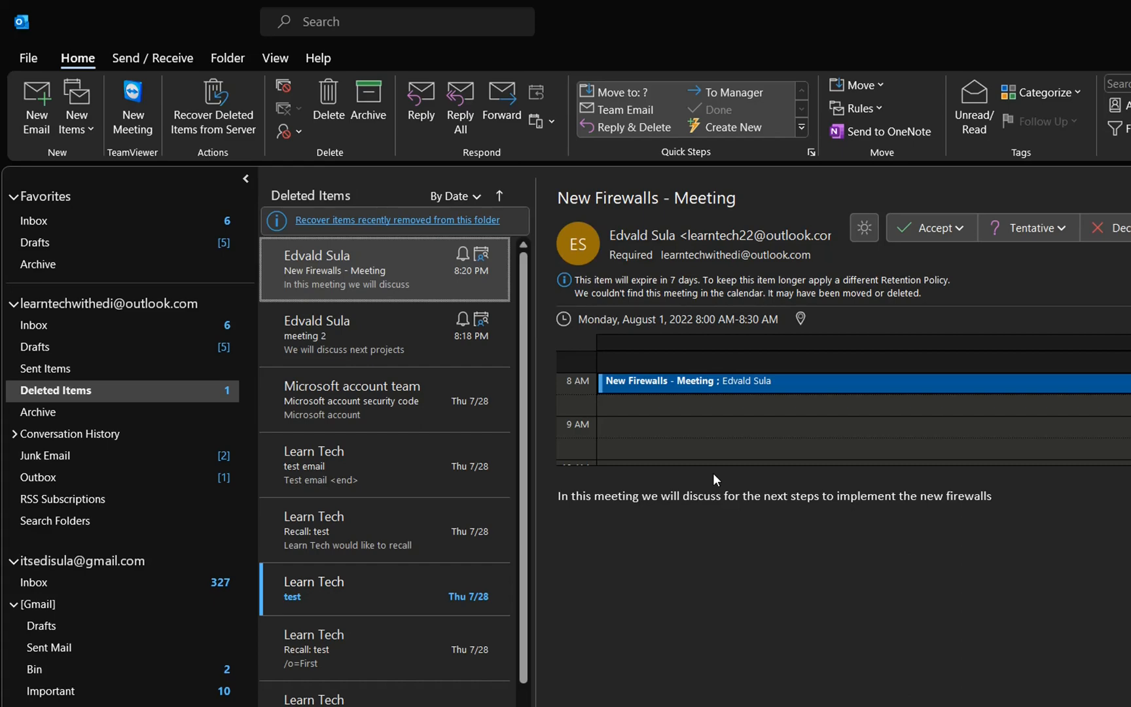
left_click(28, 58)
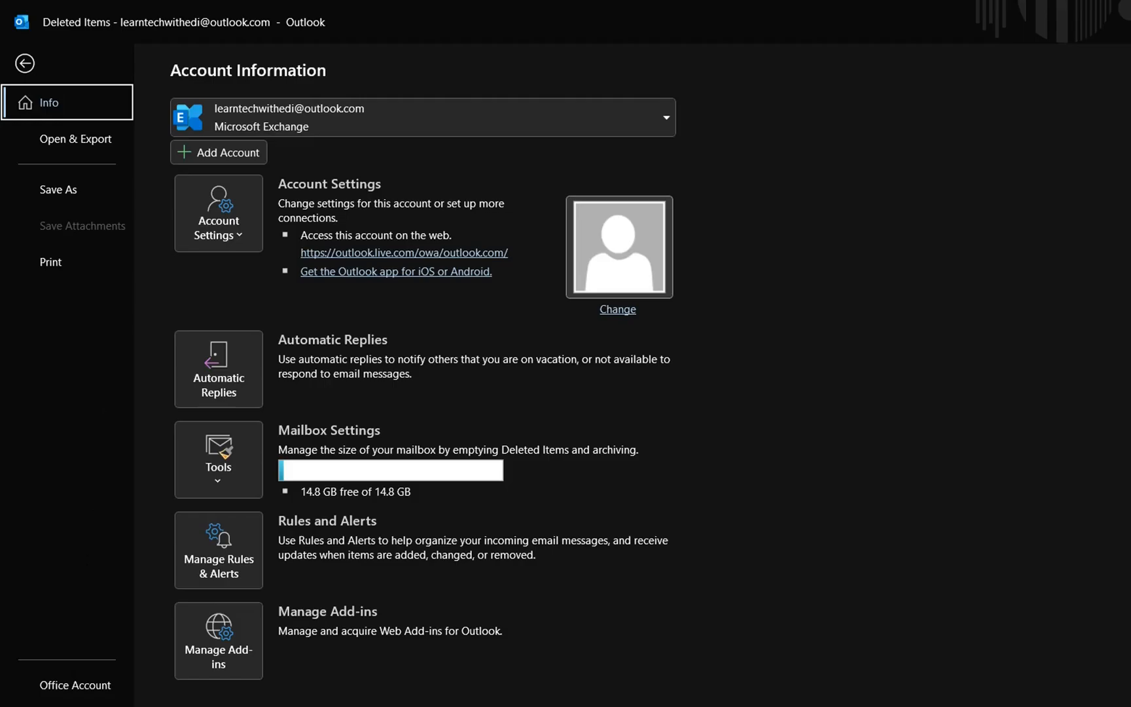
left_click(75, 697)
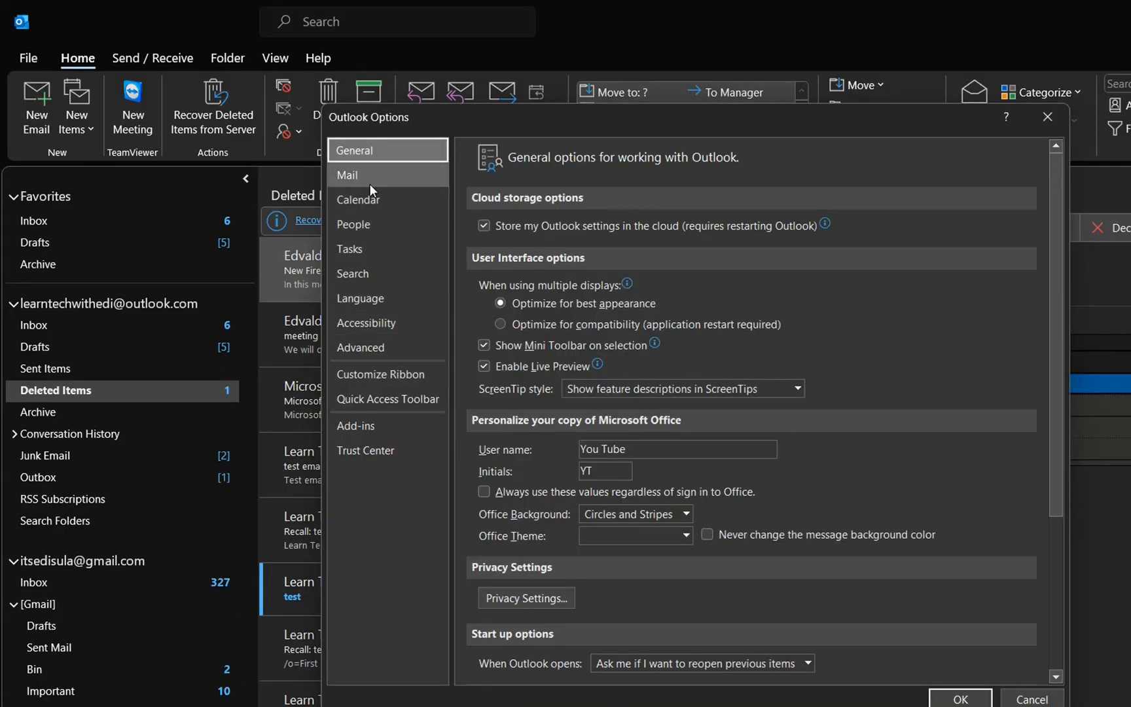
In Mail settings, turn off deleting meeting requests and notifications from Inbox after responding.
left_click(370, 184)
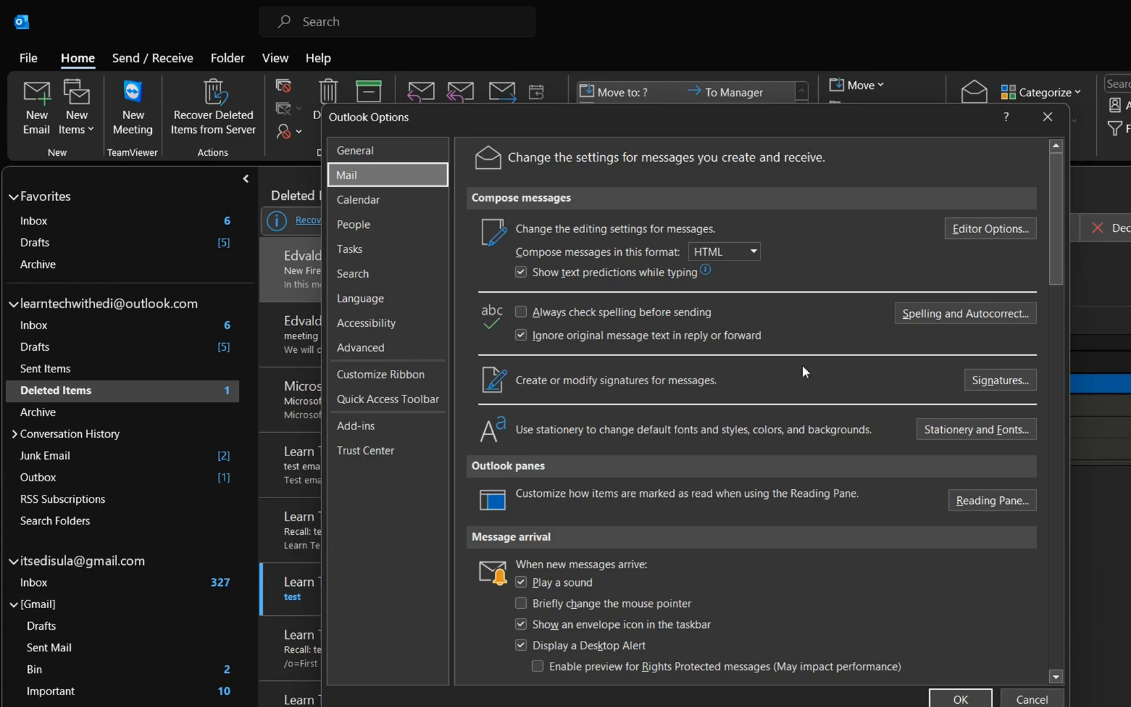
scroll(781, 290, "down", 3)
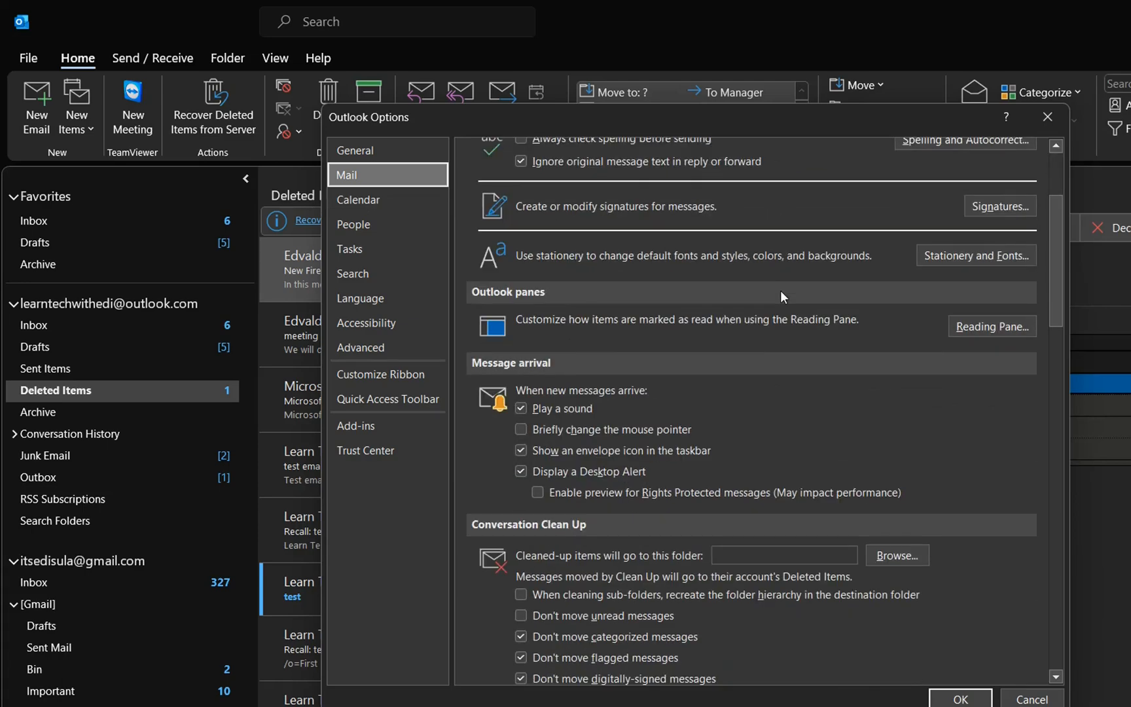
scroll(780, 290, "down", 3)
scroll(780, 289, "down", 2)
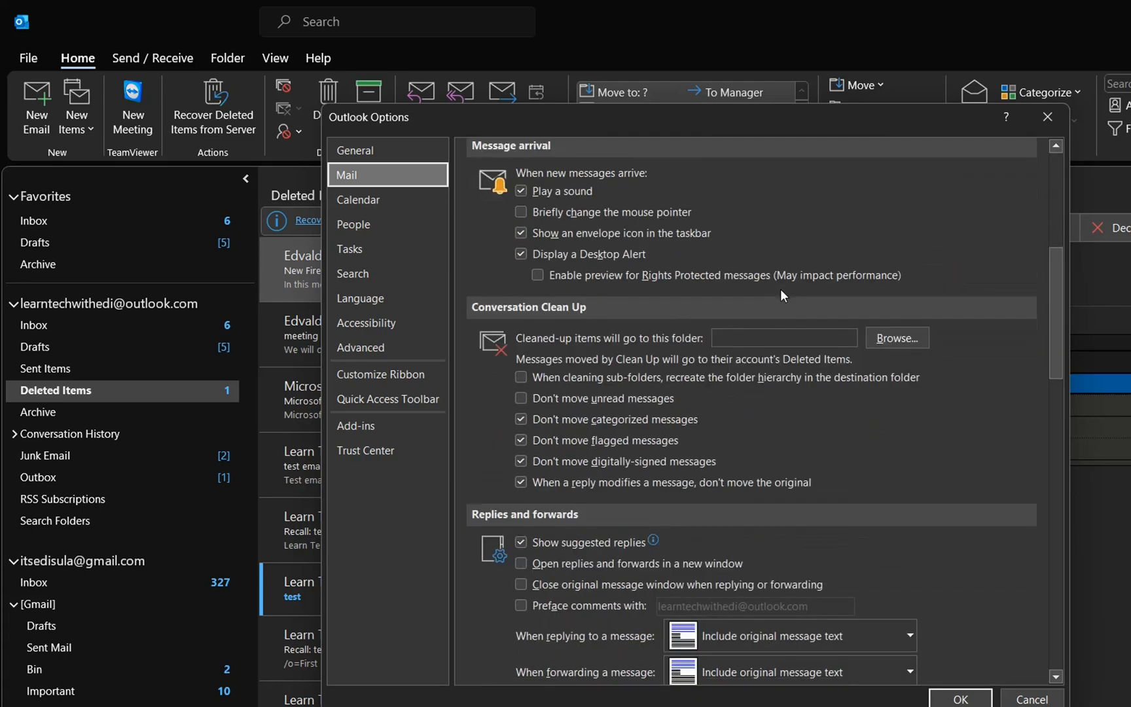
scroll(780, 290, "down", 3)
scroll(781, 289, "down", 2)
scroll(781, 288, "down", 2)
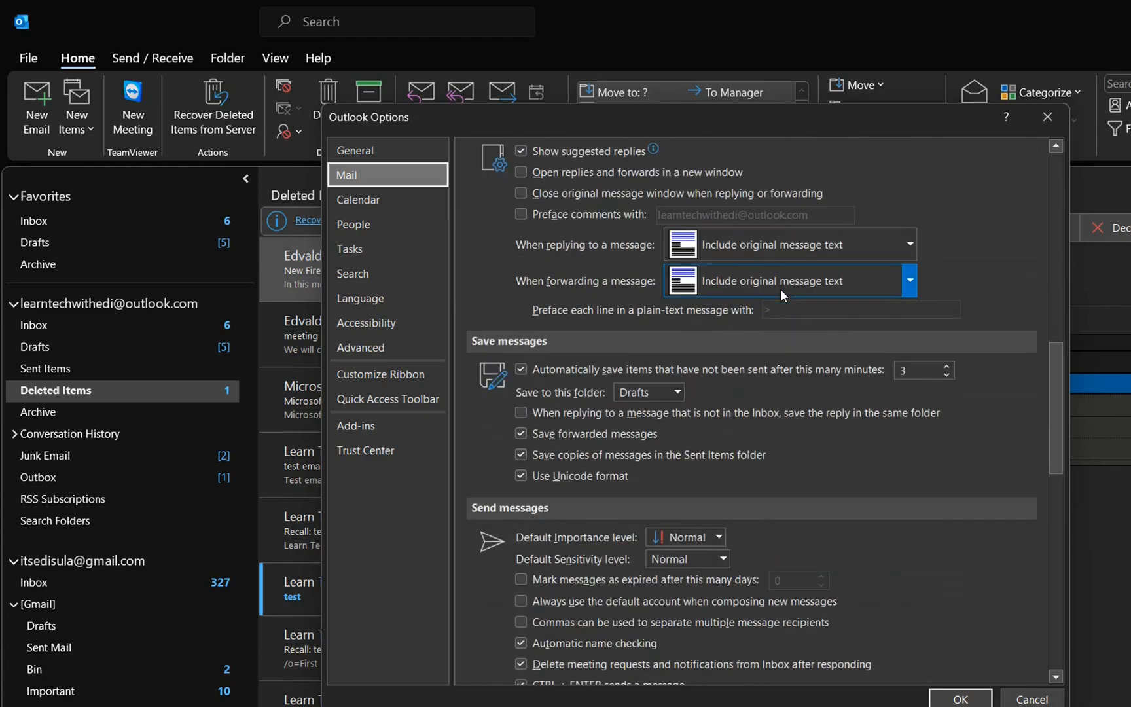
scroll(780, 288, "down", 2)
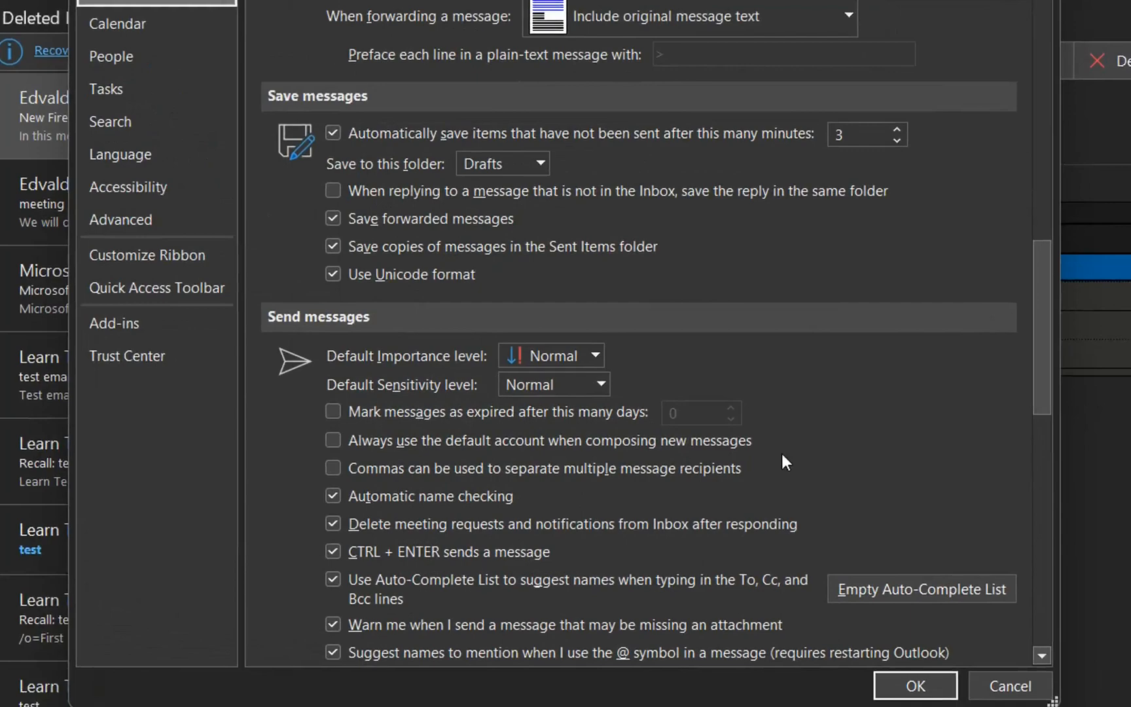
scroll(758, 375, "down", 2)
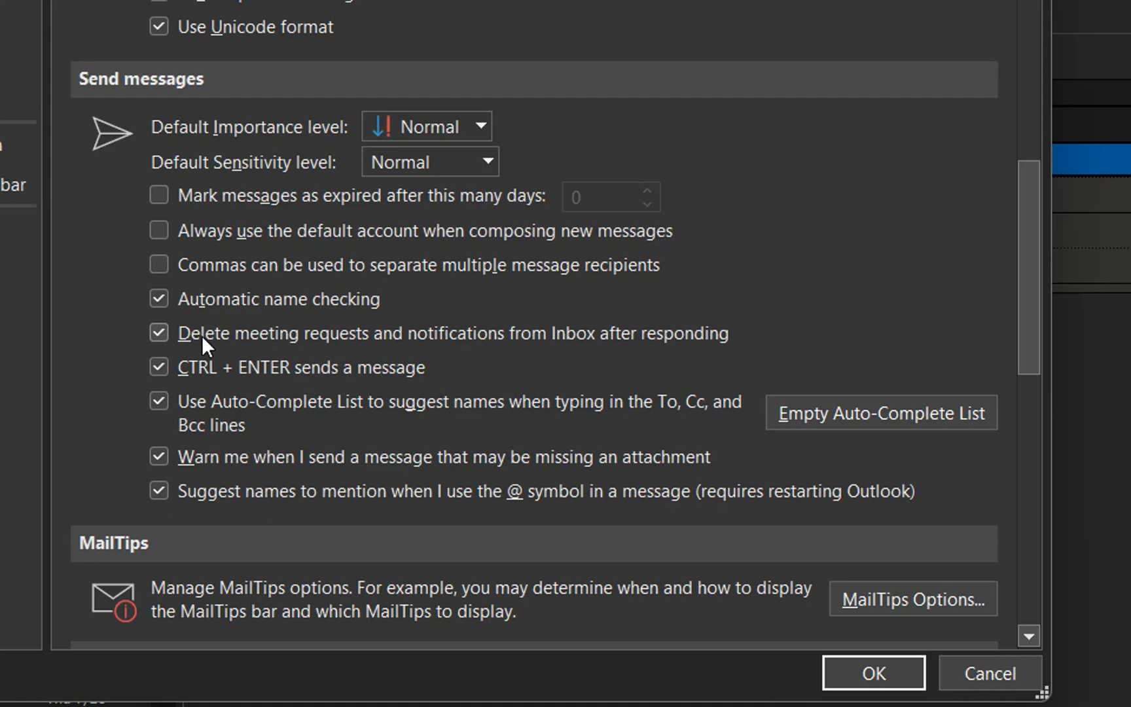
left_click(161, 333)
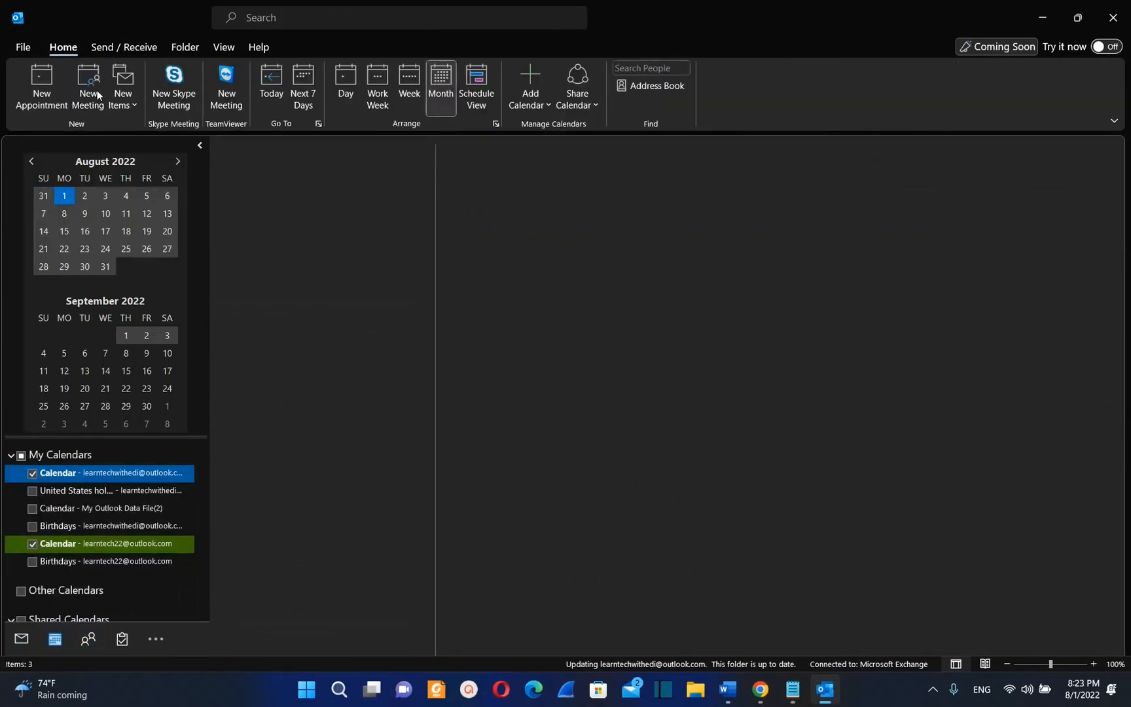
Send a meeting titled 'meeting' for Wed 8/10/2022, 8:00–8:30 AM, without a location.
left_click(89, 89)
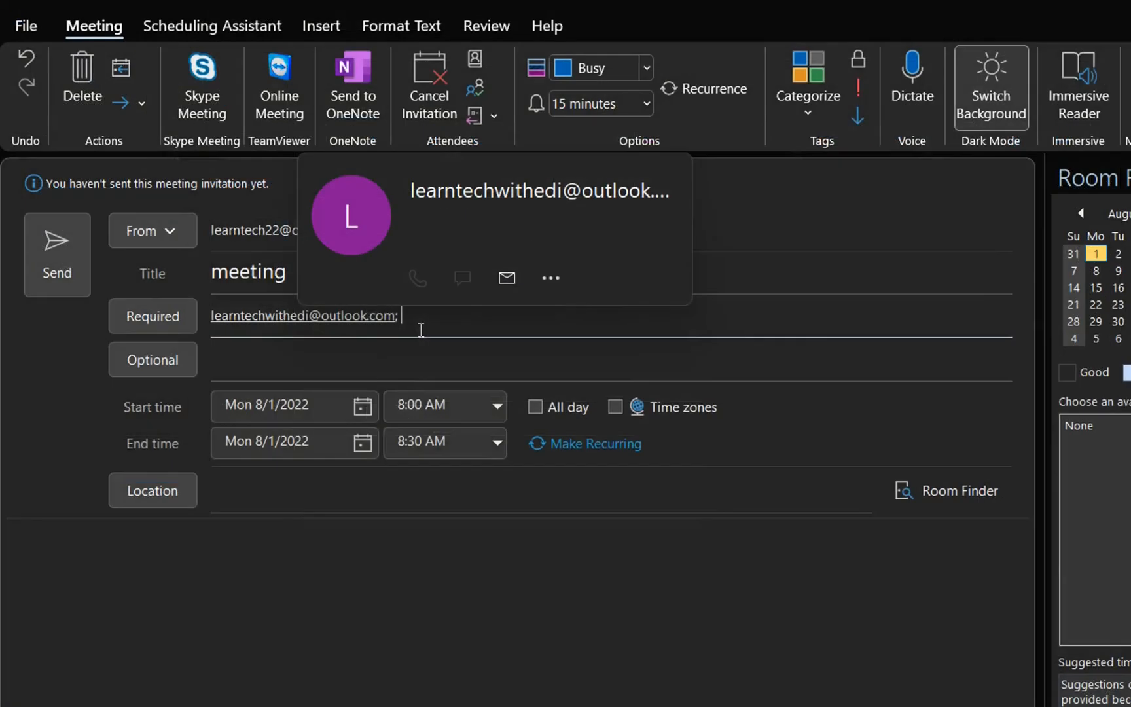
left_click(370, 359)
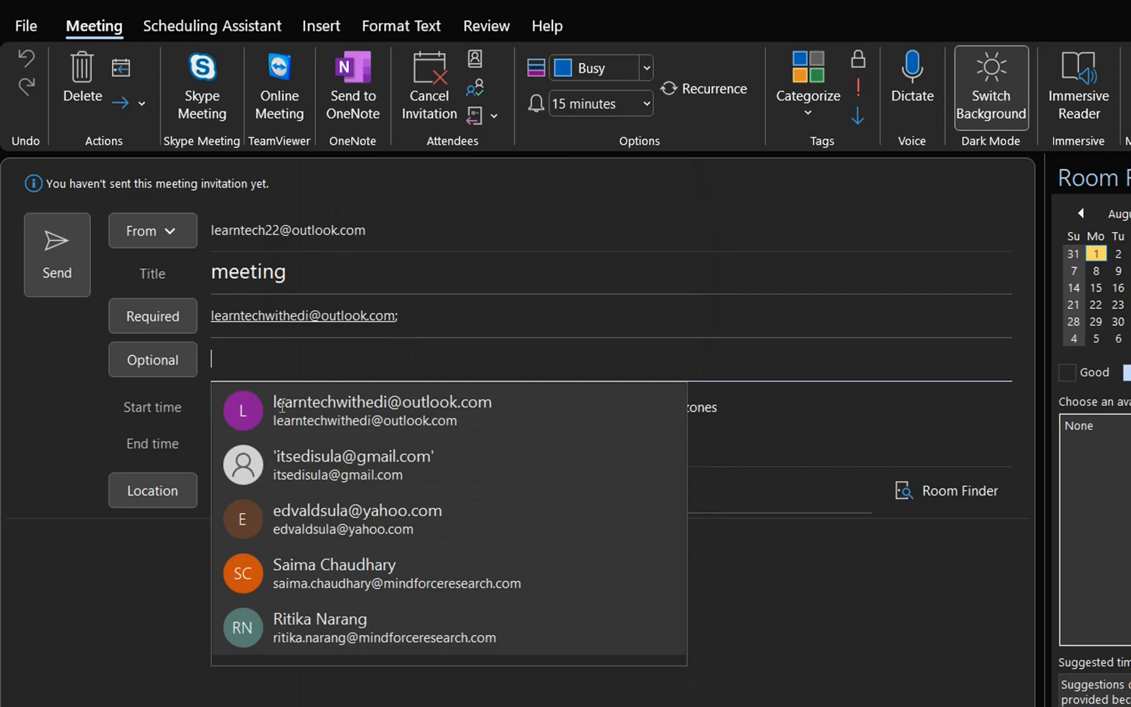
left_click(146, 598)
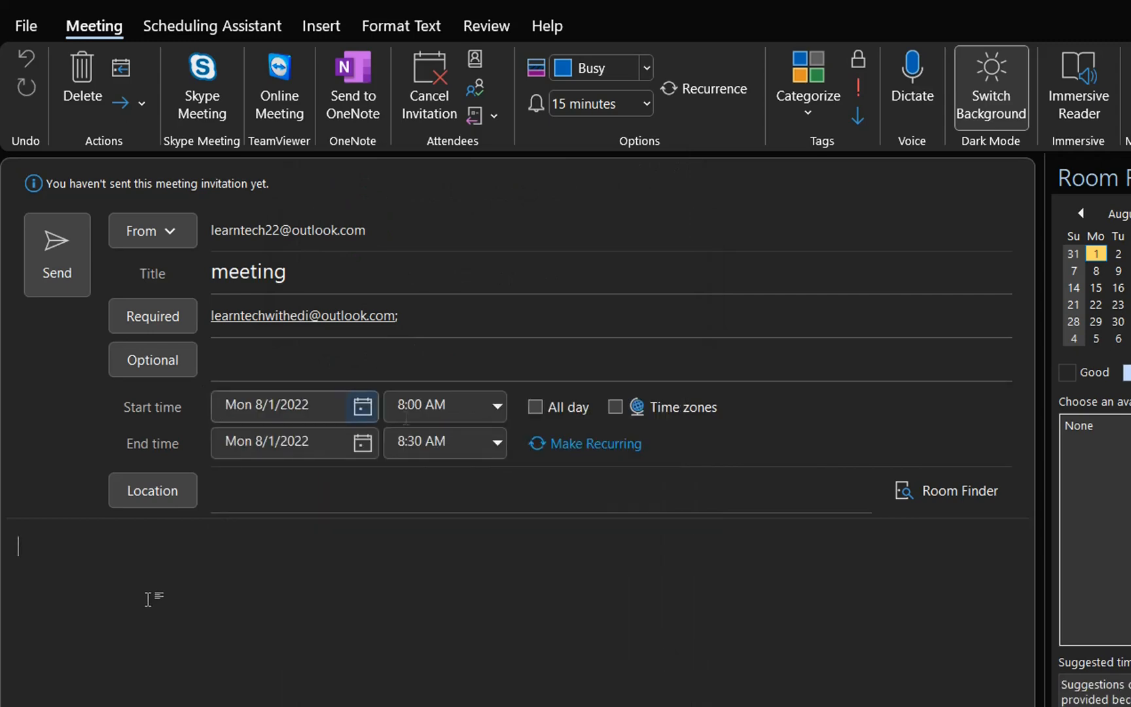
left_click(498, 407)
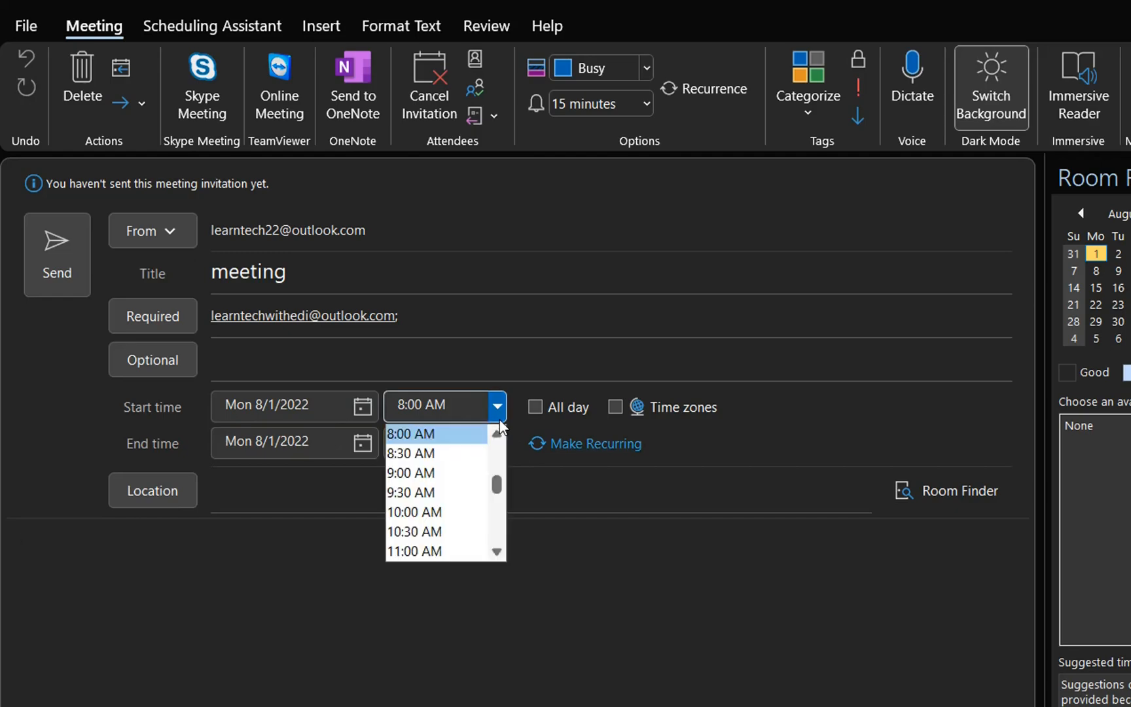
left_click(416, 427)
left_click(53, 274)
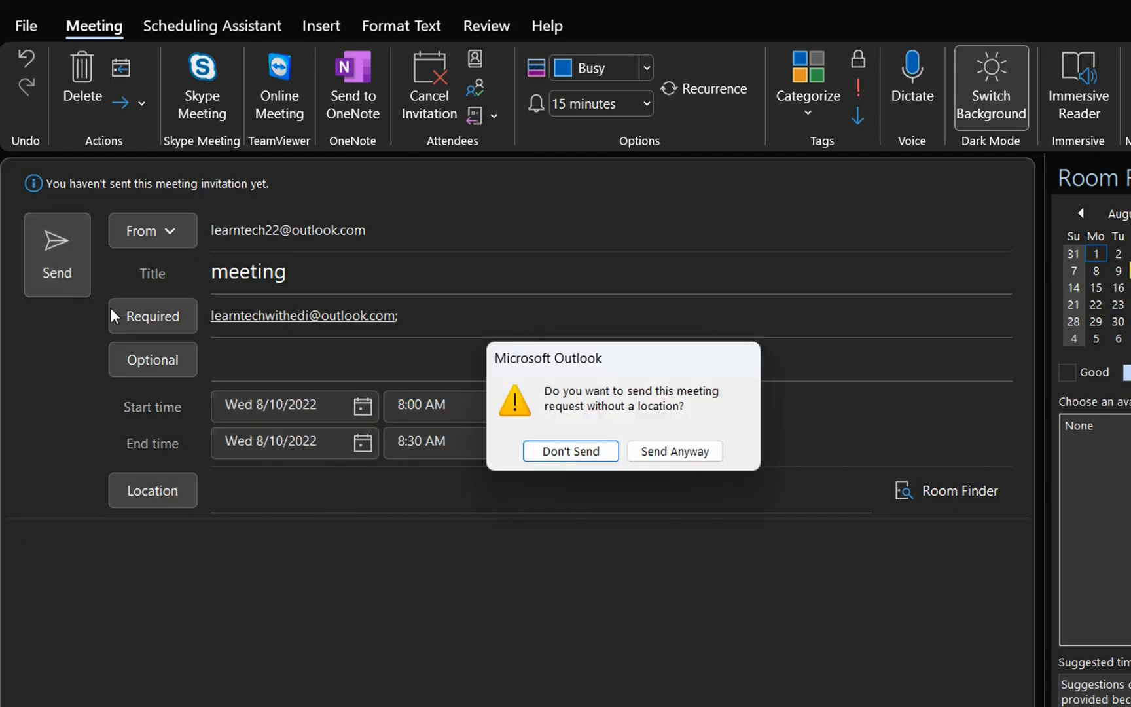
left_click(619, 451)
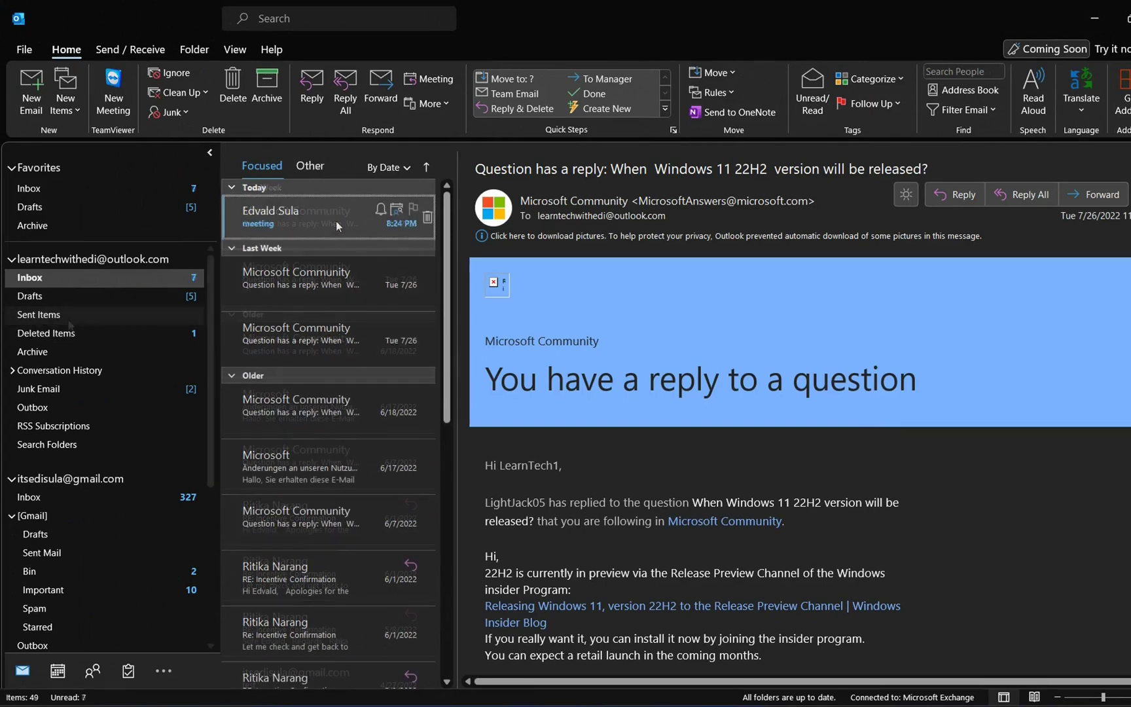
Accept the new 'meeting' invitation and send the response now; it stays in the Inbox.
left_click(336, 222)
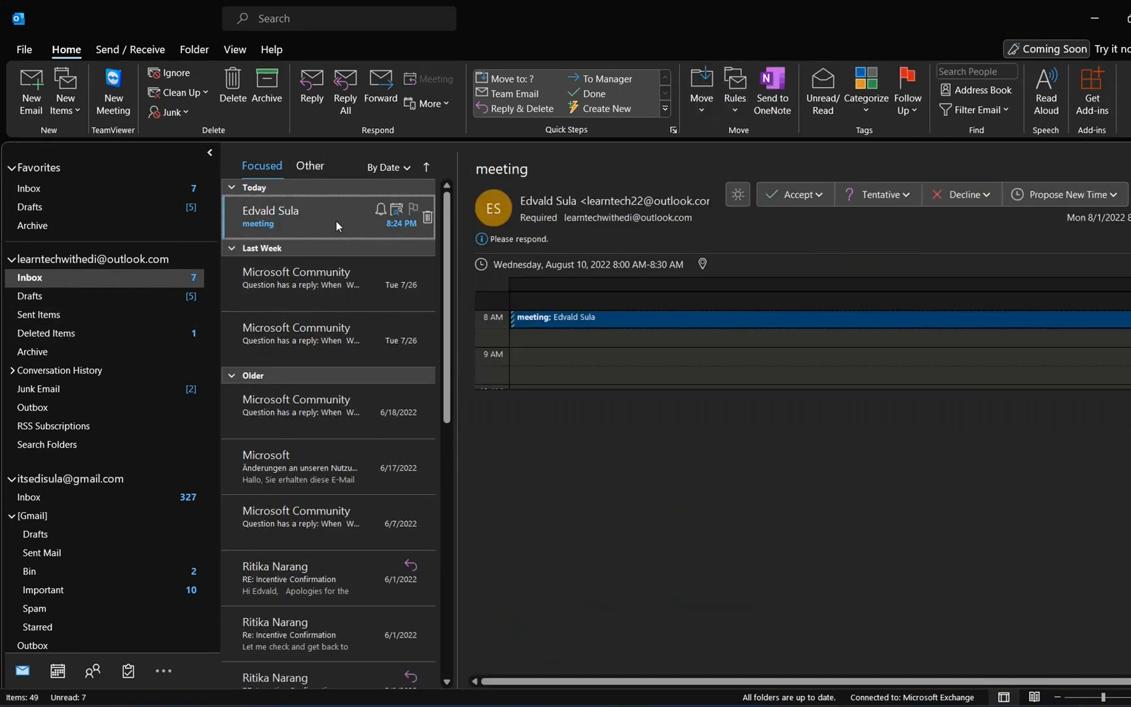
left_click(806, 197)
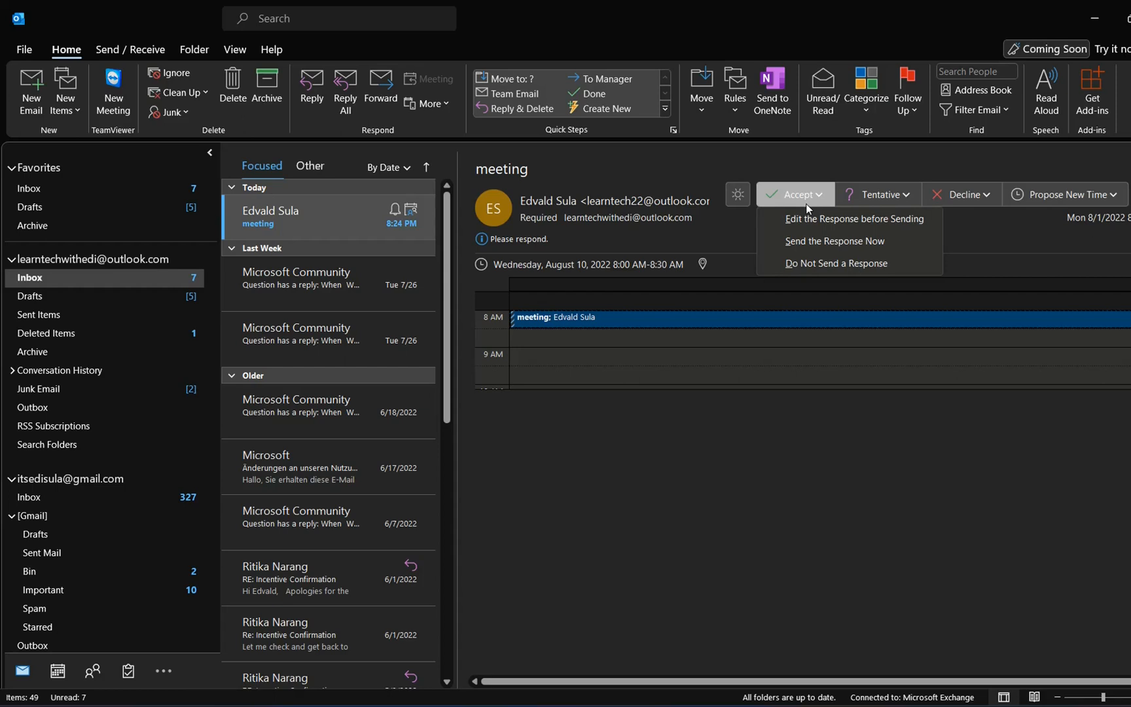
left_click(809, 240)
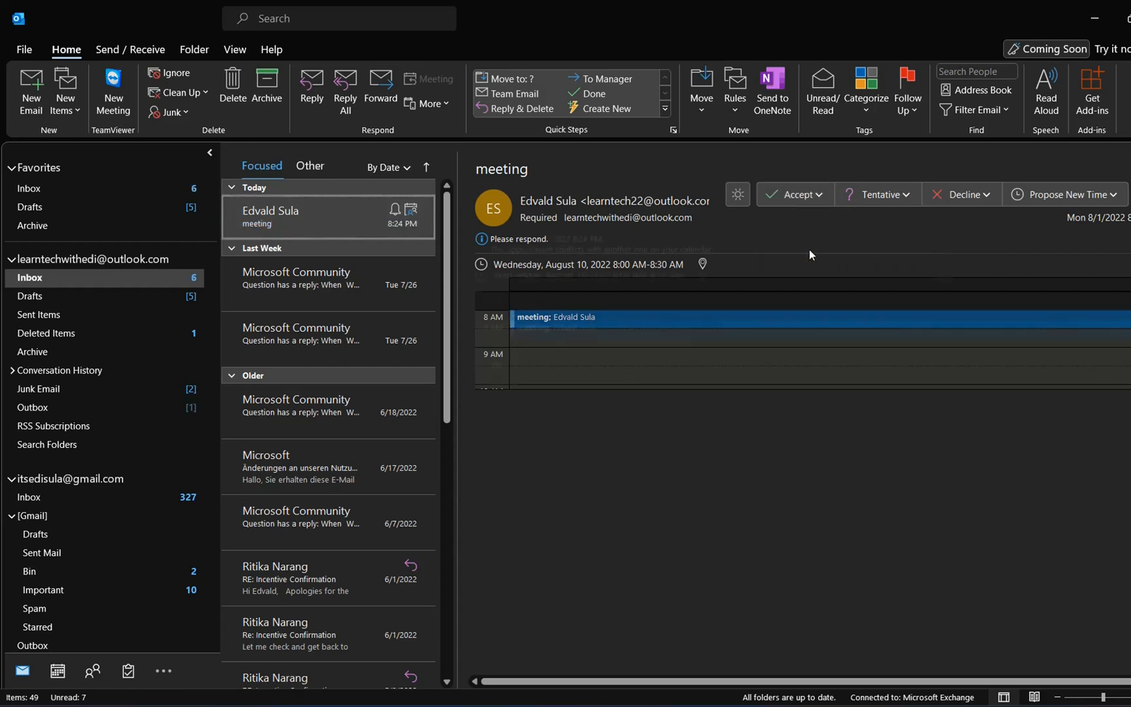